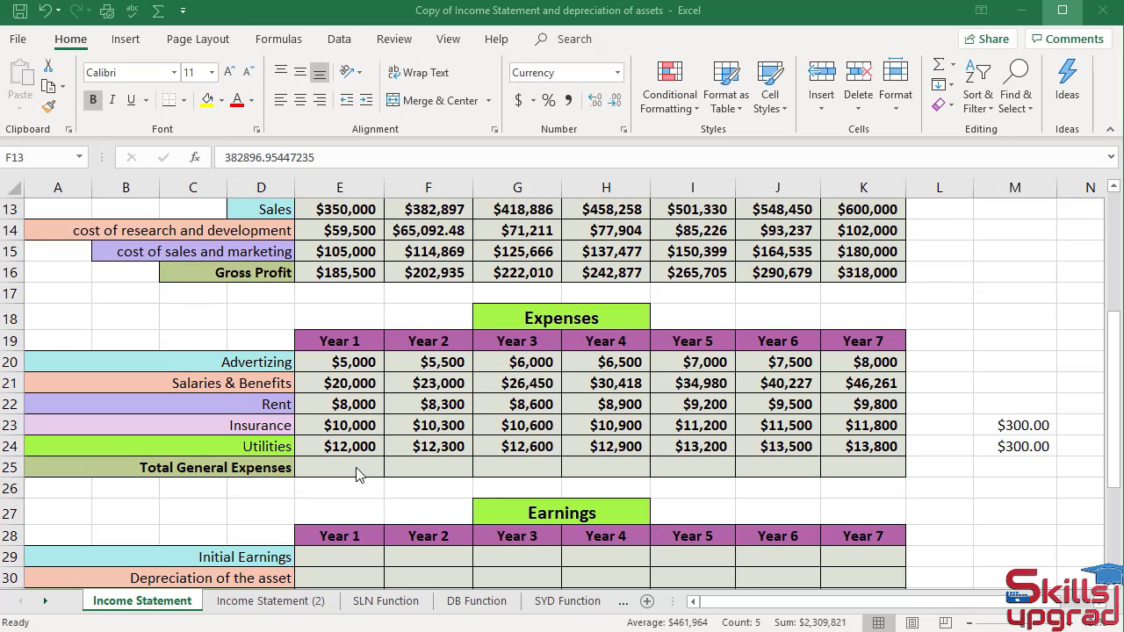
Total the Year 1 expenses E20:E24 in the Total General Expenses cell with AutoSum, then clear that cell.
{"action": "left_click", "coordinate": [355, 468]}
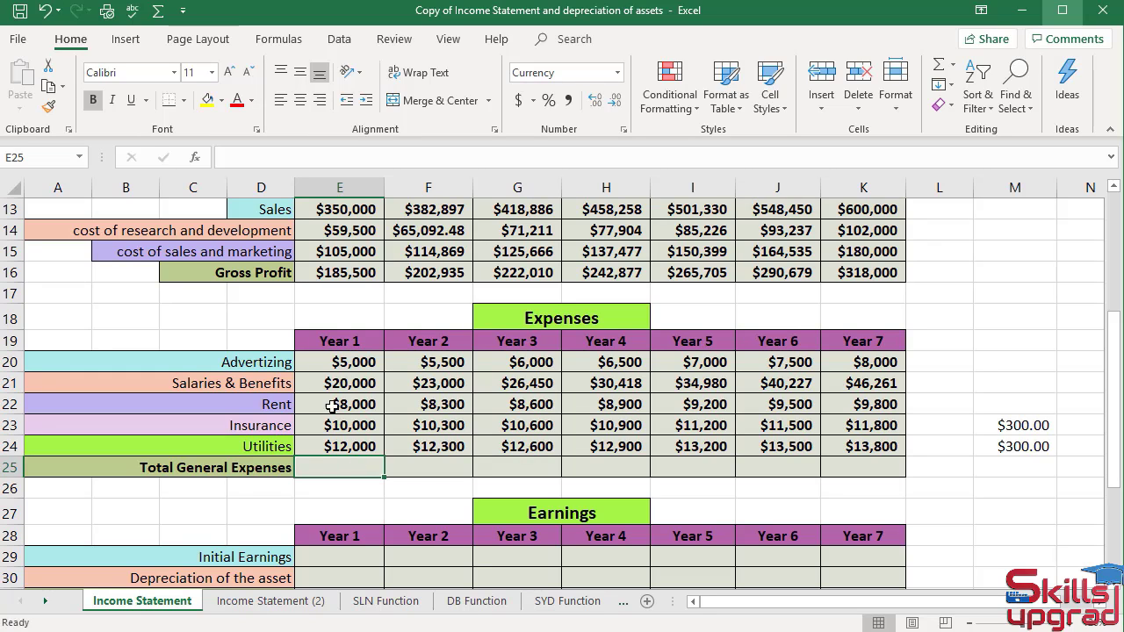
{"action": "left_click_drag", "start_coordinate": [347, 368], "coordinate": [353, 441]}
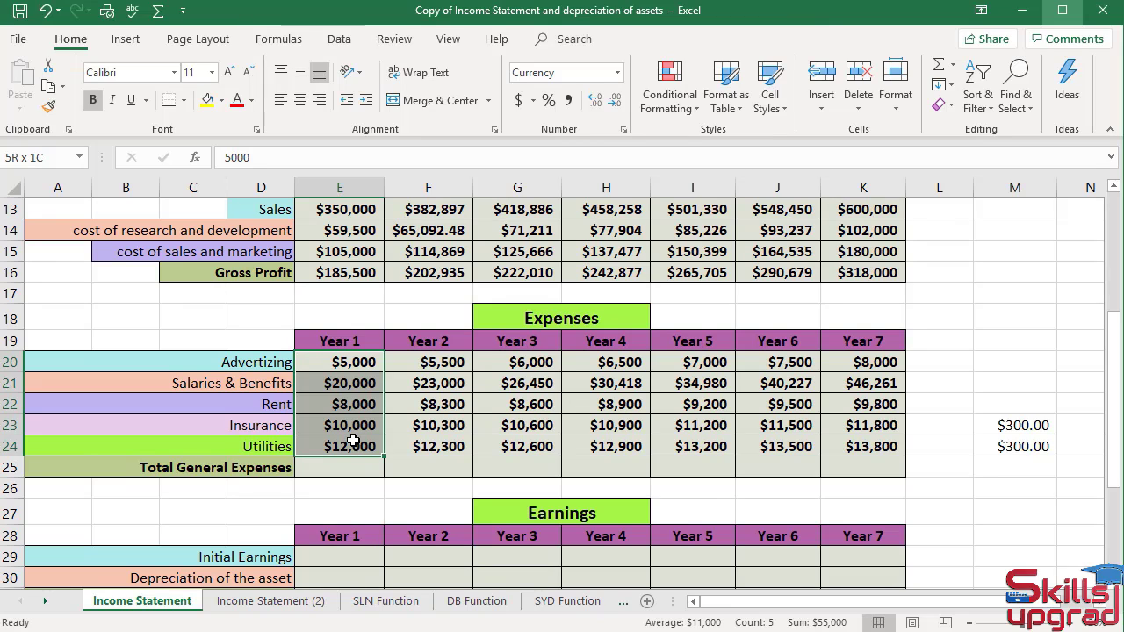
{"action": "left_click_drag", "start_coordinate": [354, 441], "coordinate": [353, 441]}
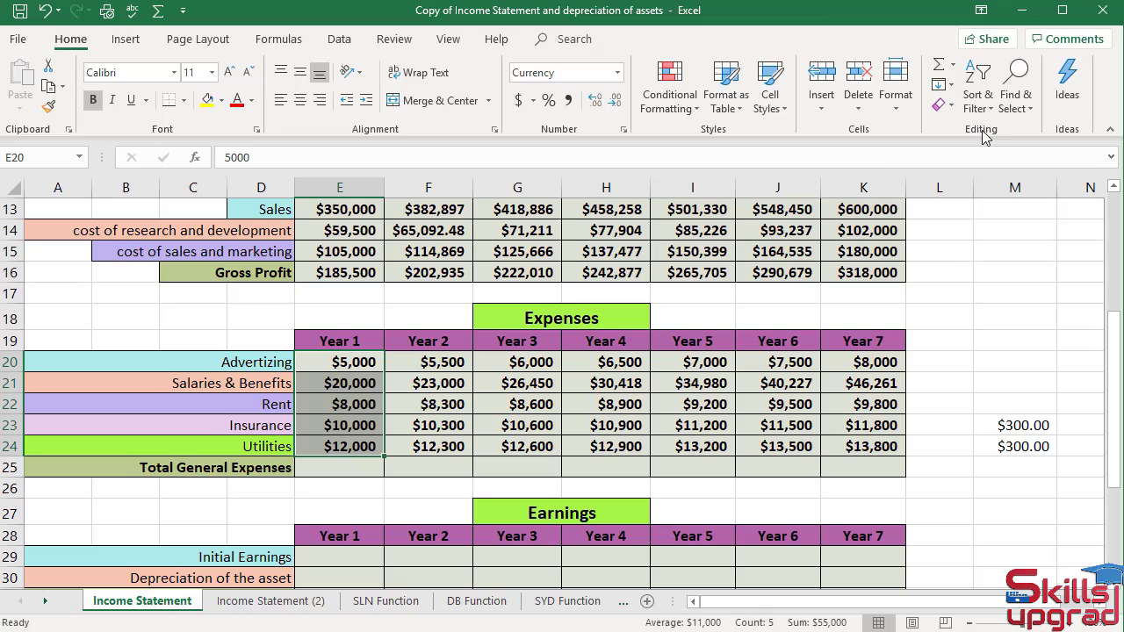
{"action": "left_click", "coordinate": [954, 69]}
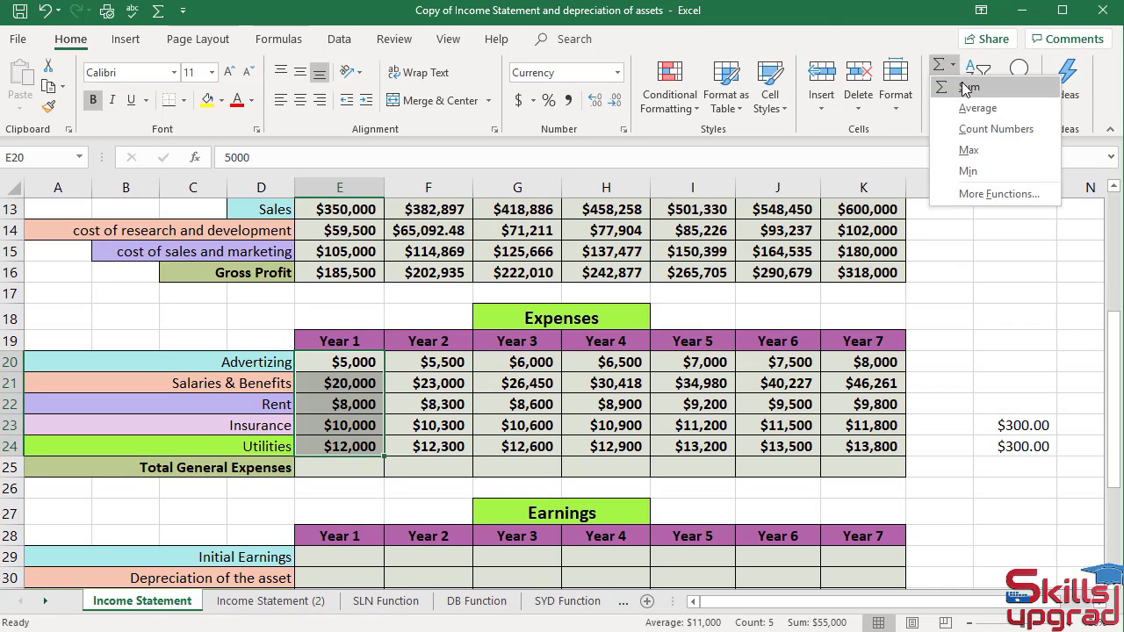
{"action": "left_click", "coordinate": [967, 86]}
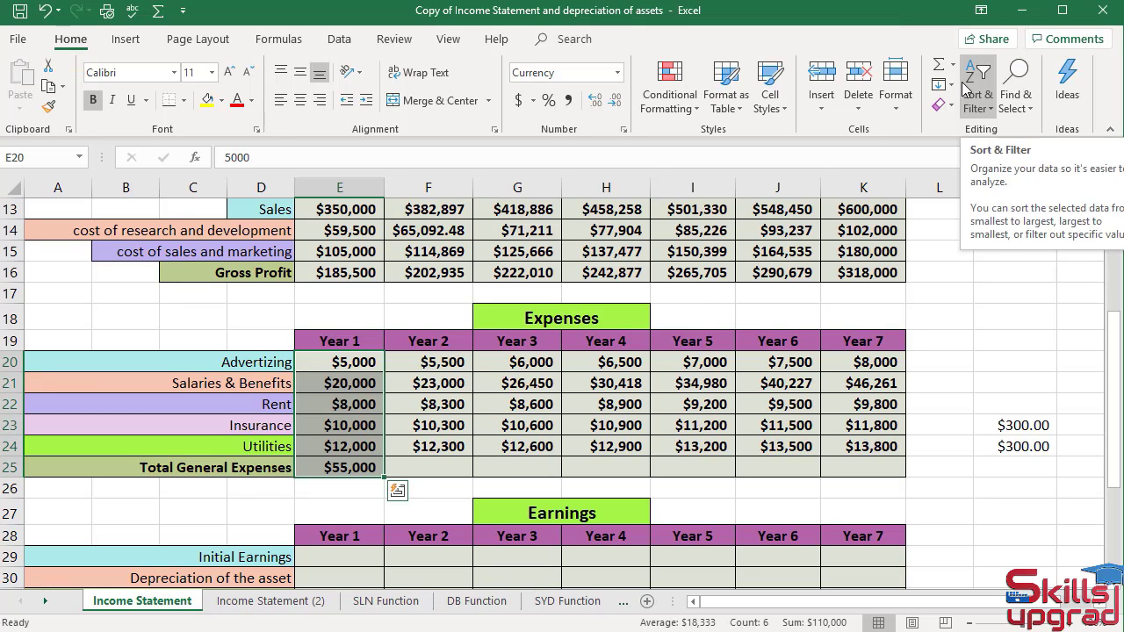
{"action": "left_click", "coordinate": [358, 472]}
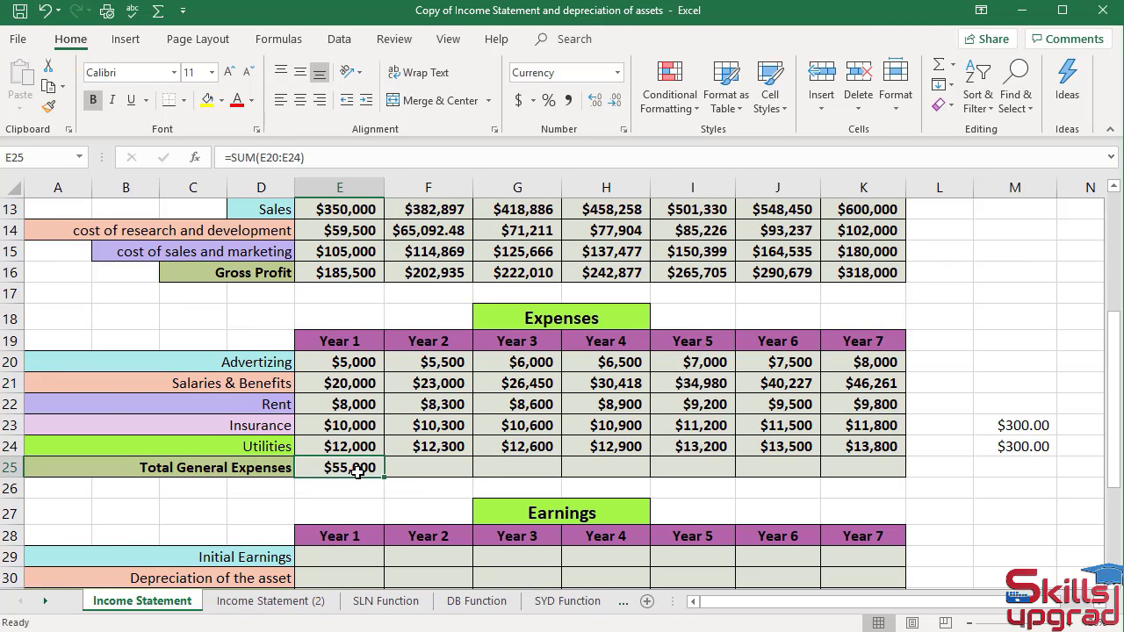
{"action": "key", "text": "Delete"}
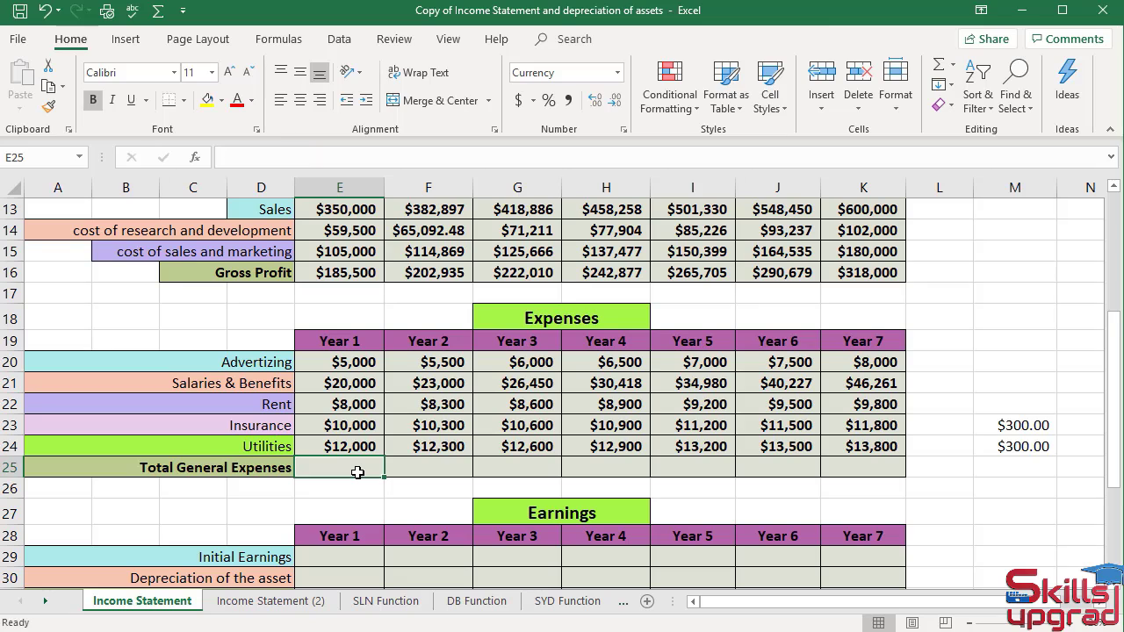
Write =SUM(E20:E24) in the Year 1 Total General Expenses cell, then clear it again.
{"action": "type", "text": "="}
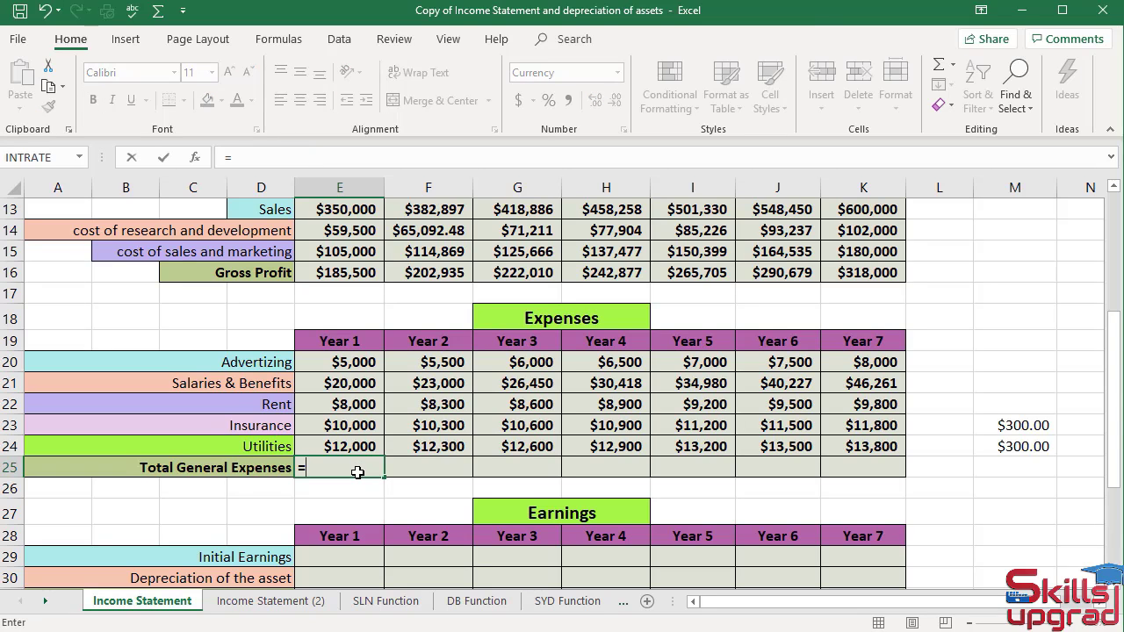
{"action": "type", "text": "SU"}
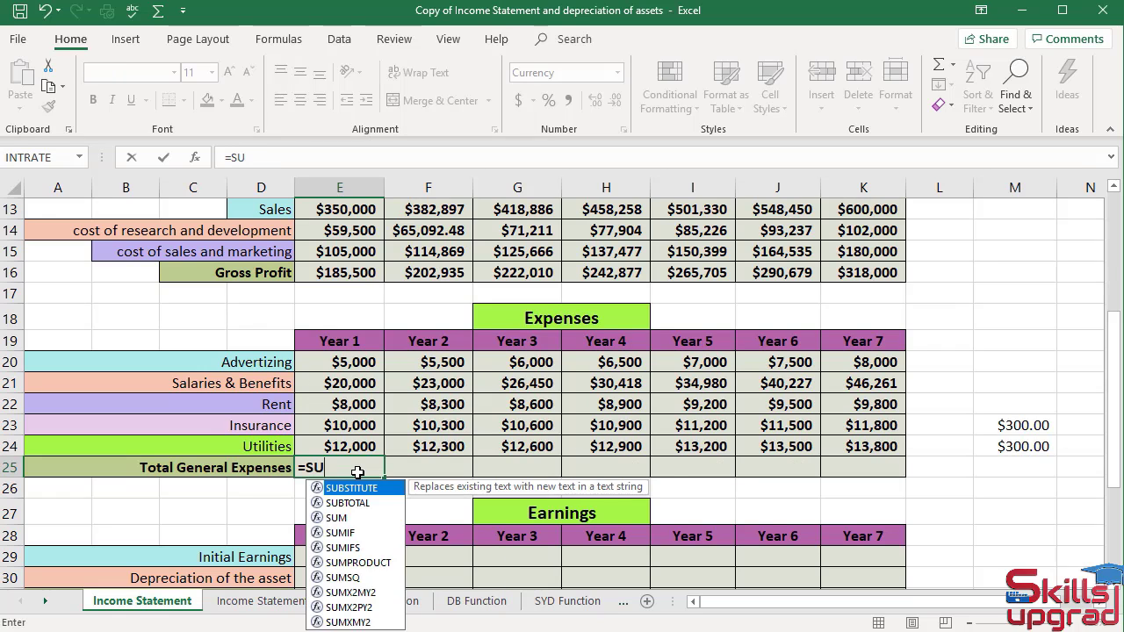
{"action": "type", "text": "M("}
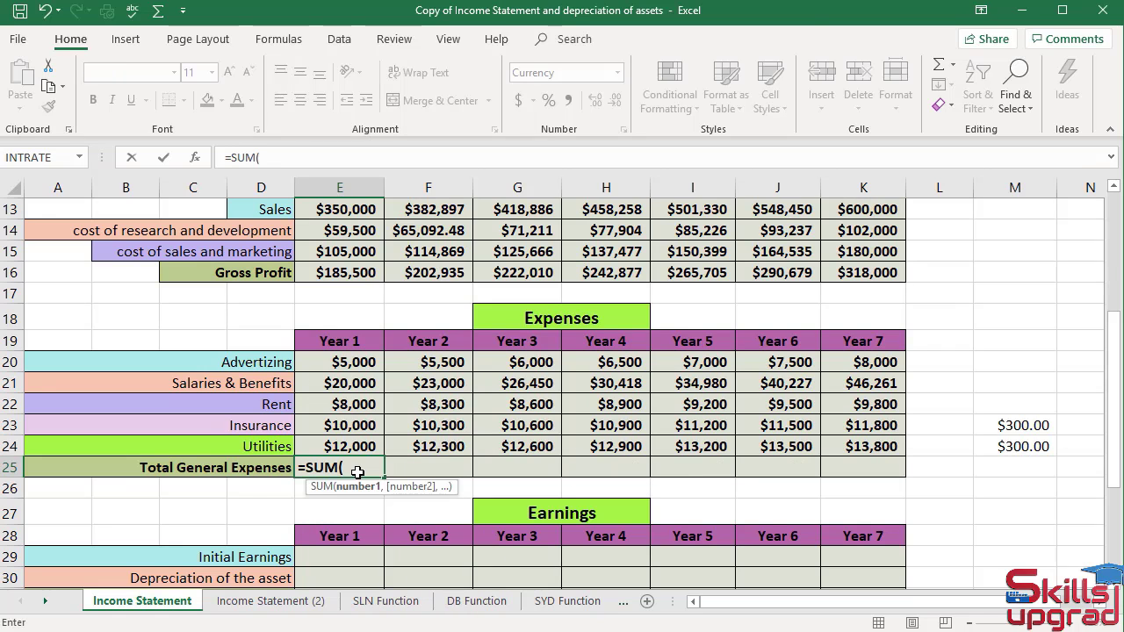
{"action": "left_click_drag", "start_coordinate": [352, 361], "coordinate": [354, 446]}
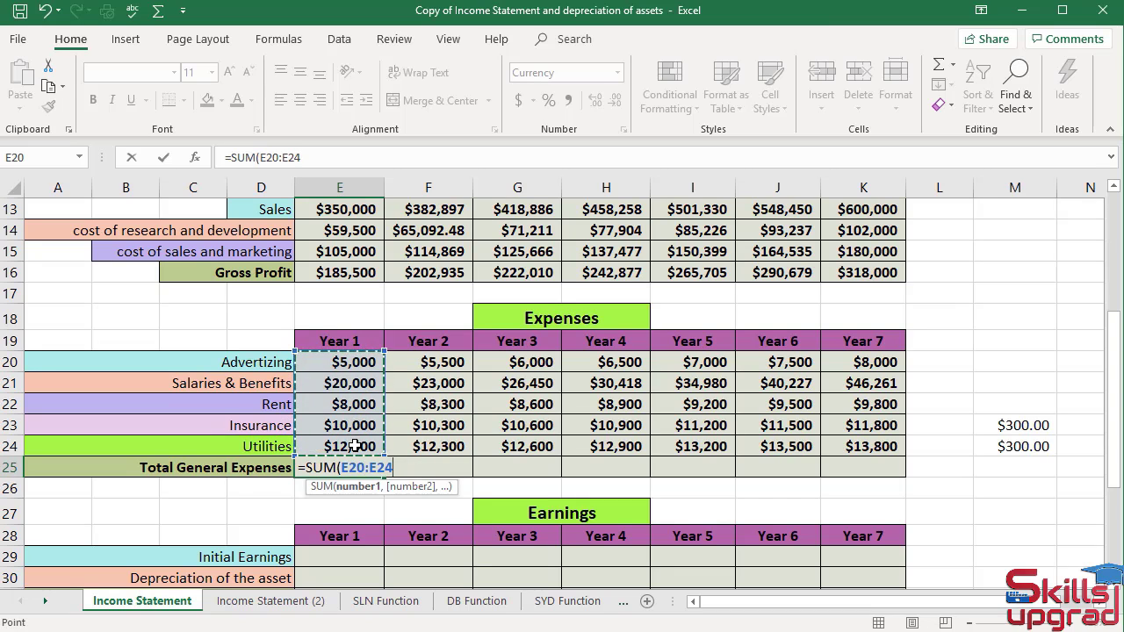
{"action": "type", "text": ")"}
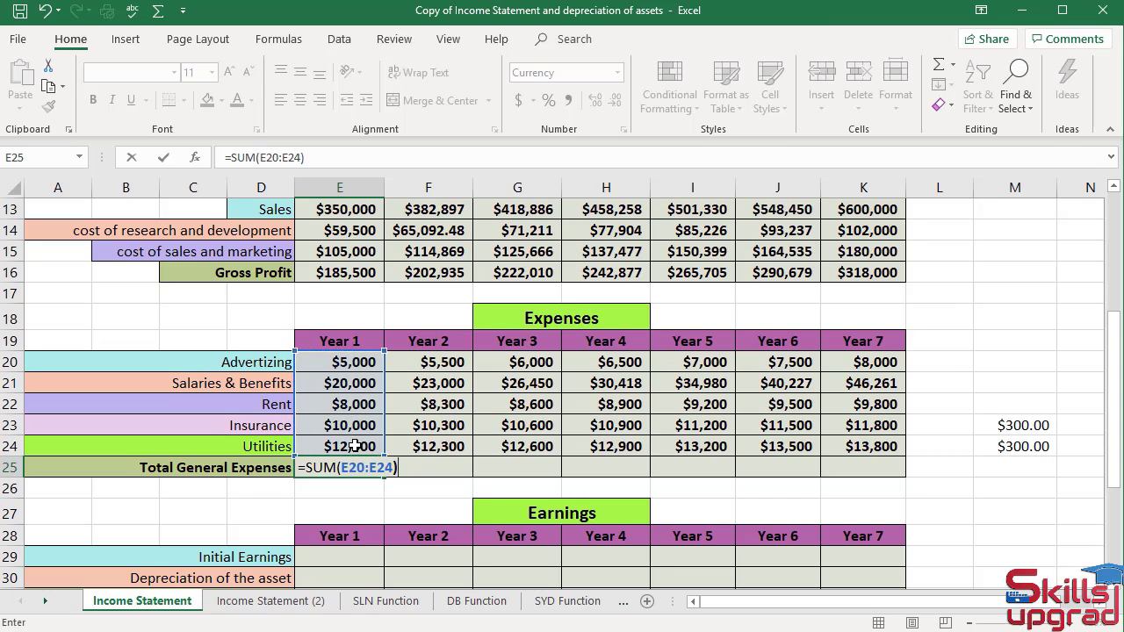
{"action": "key", "text": "Return"}
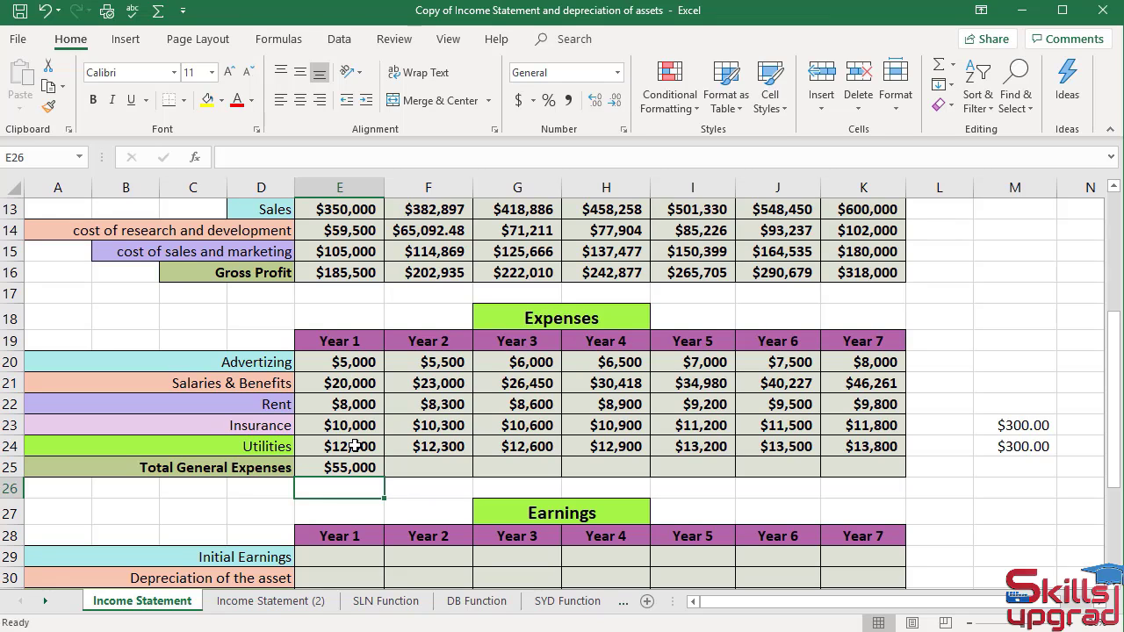
{"action": "left_click", "coordinate": [363, 470]}
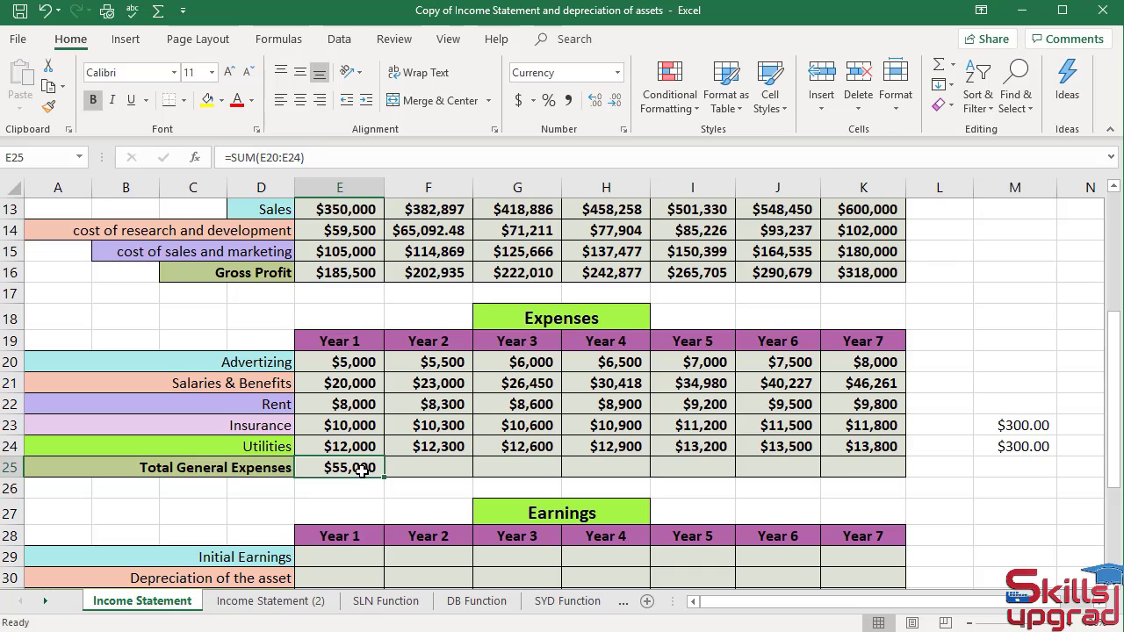
{"action": "key", "text": "Delete"}
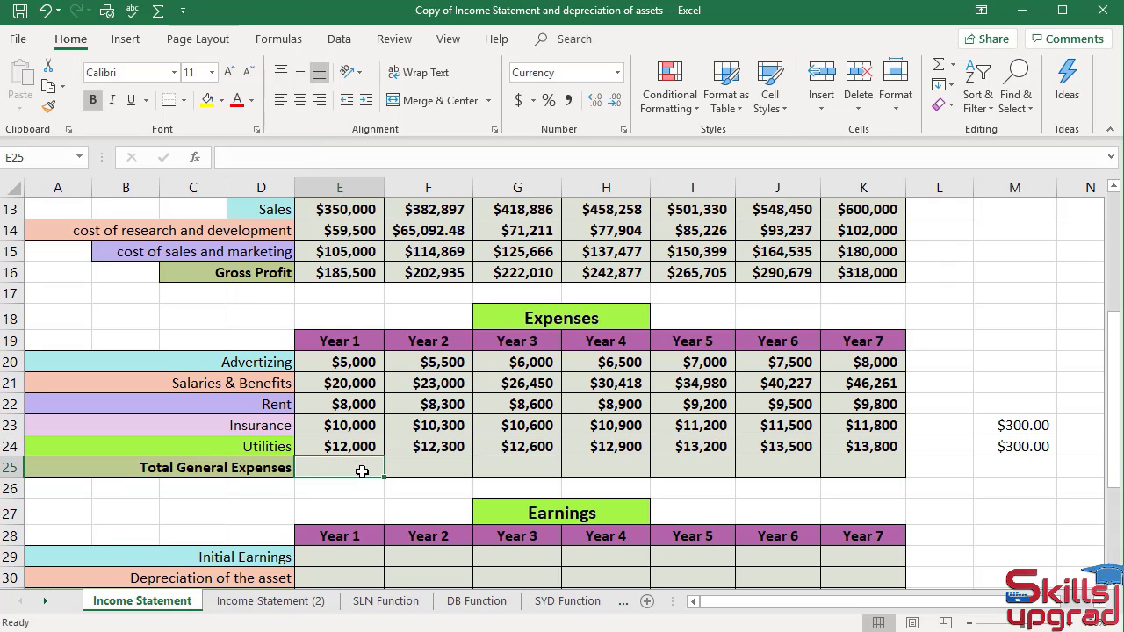
Insert the SUM function via Insert Function for range E20:E24 in the Year 1 Total General Expenses cell.
{"action": "left_click", "coordinate": [195, 158]}
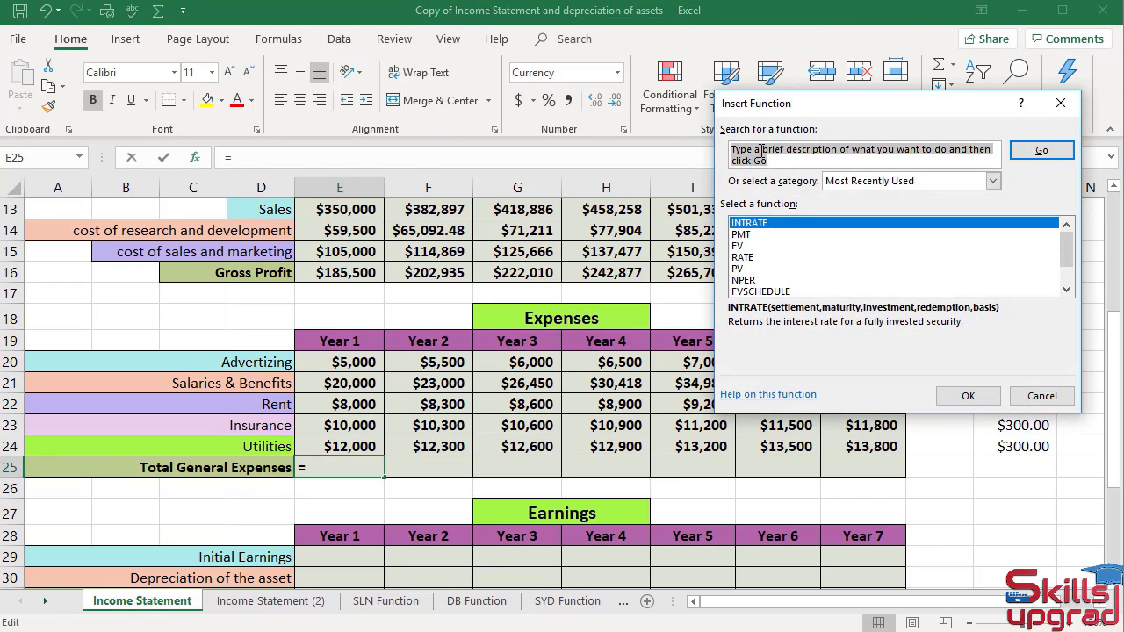
{"action": "type", "text": "SUM"}
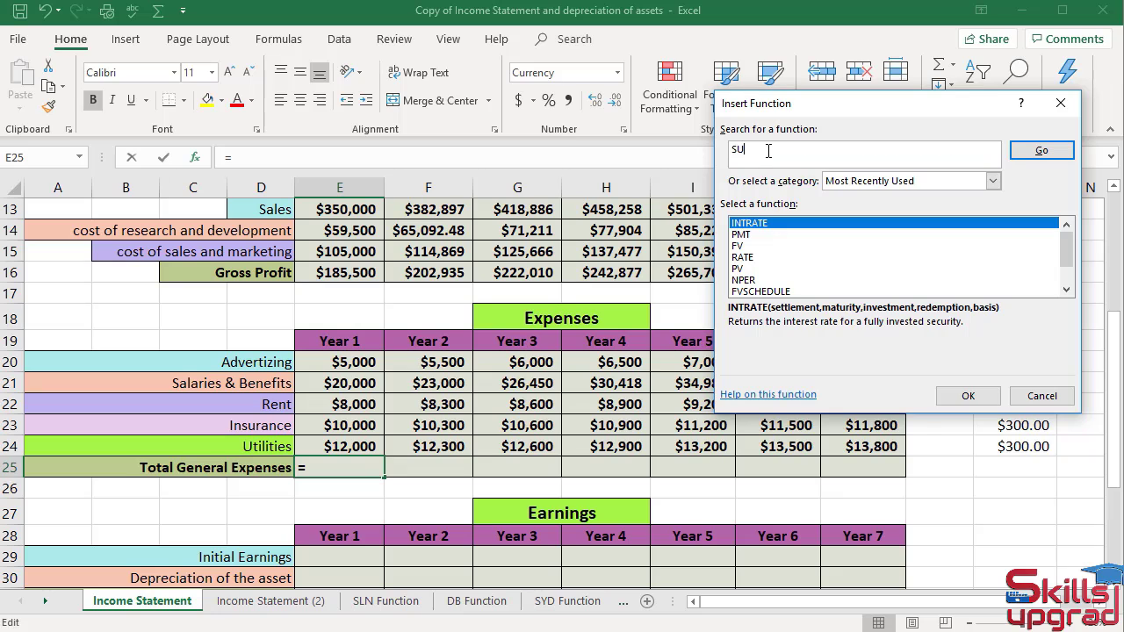
{"action": "left_click", "coordinate": [1026, 151]}
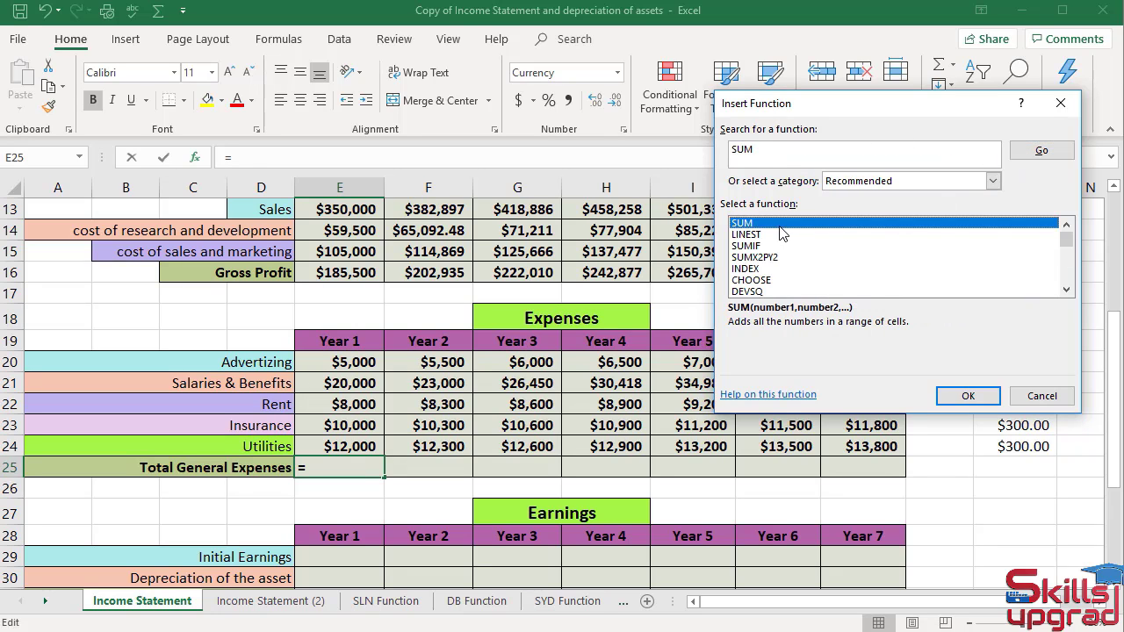
{"action": "left_click", "coordinate": [966, 395]}
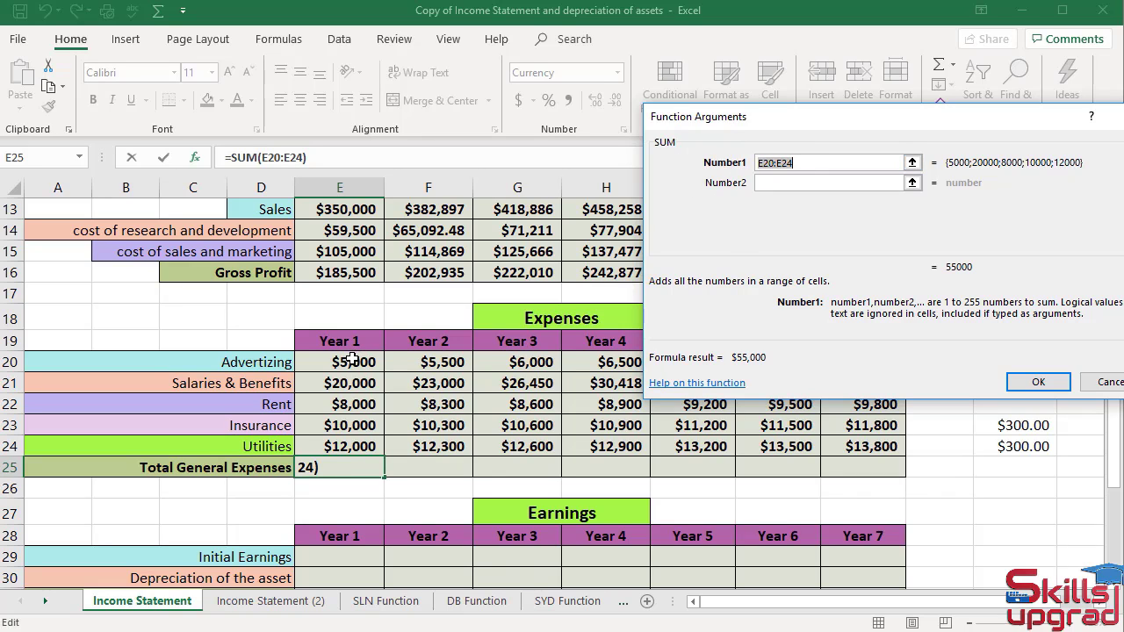
{"action": "left_click_drag", "start_coordinate": [351, 360], "coordinate": [363, 447]}
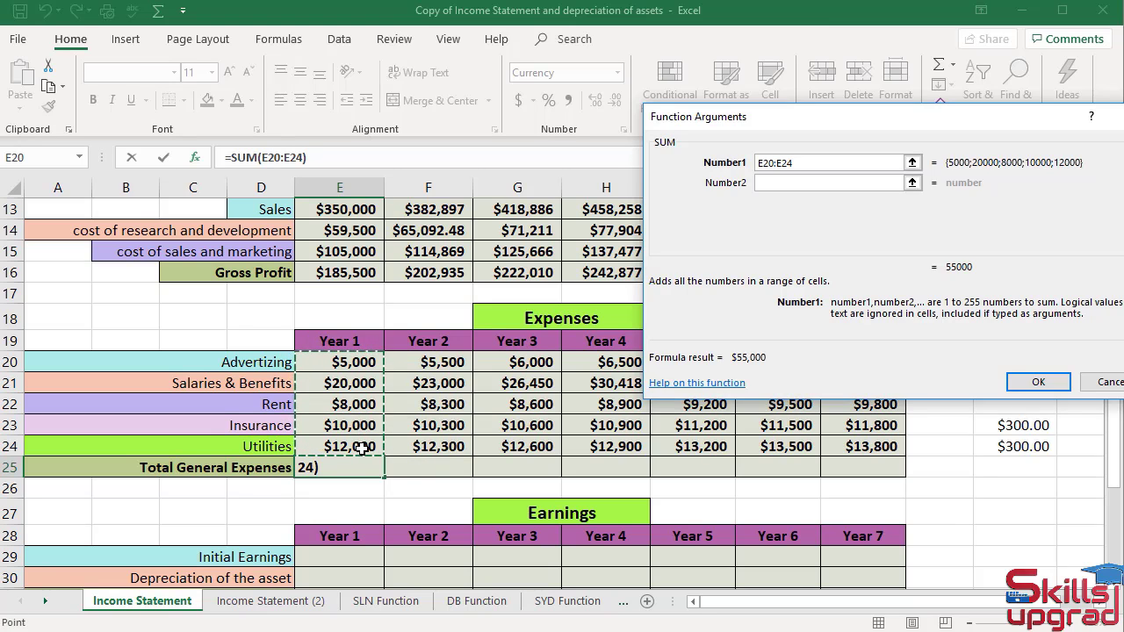
{"action": "left_click", "coordinate": [1030, 378]}
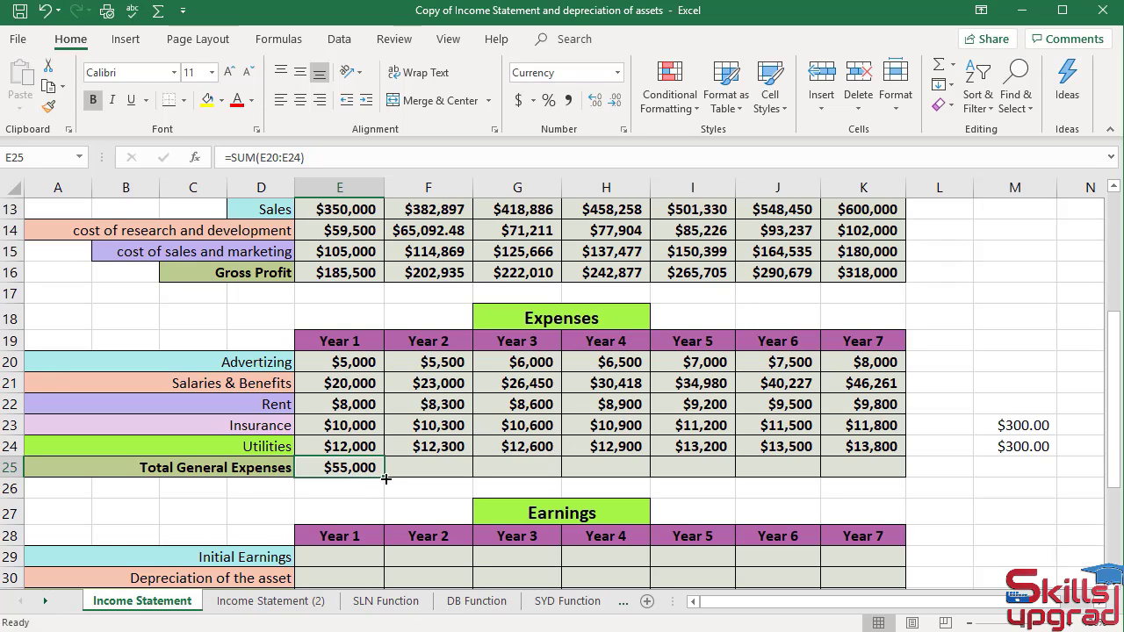
Fill the Total General Expenses formula across Year 2 through Year 7.
{"action": "left_click_drag", "start_coordinate": [386, 479], "coordinate": [896, 477]}
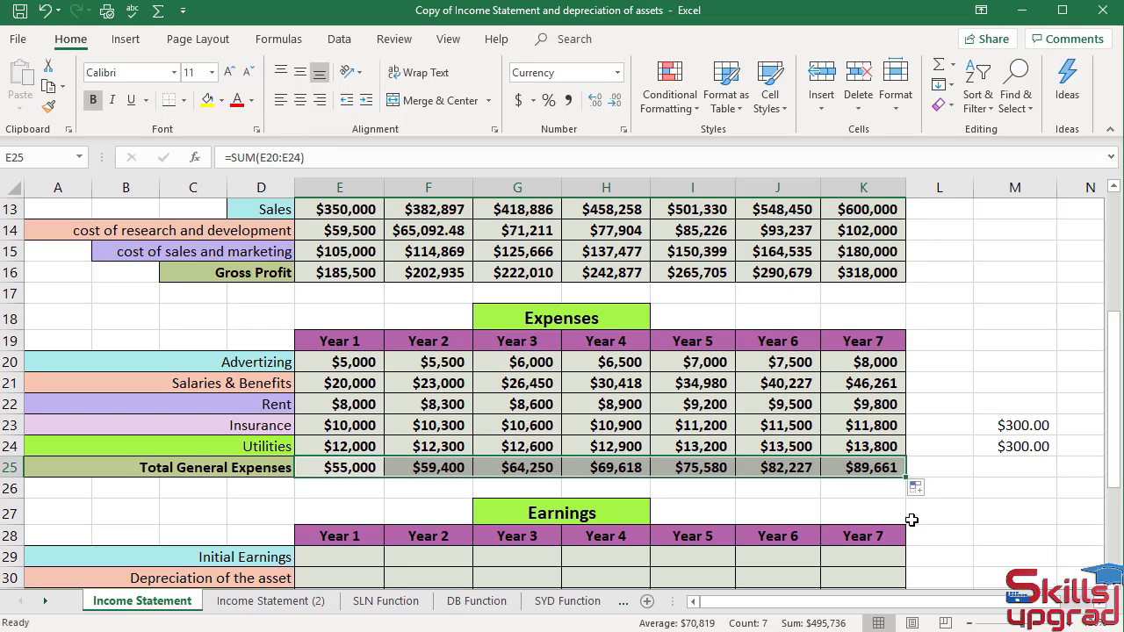
{"action": "scroll", "coordinate": [948, 500], "scroll_direction": "down", "scroll_amount": 1}
{"action": "scroll", "coordinate": [948, 500], "scroll_direction": "down", "scroll_amount": 1}
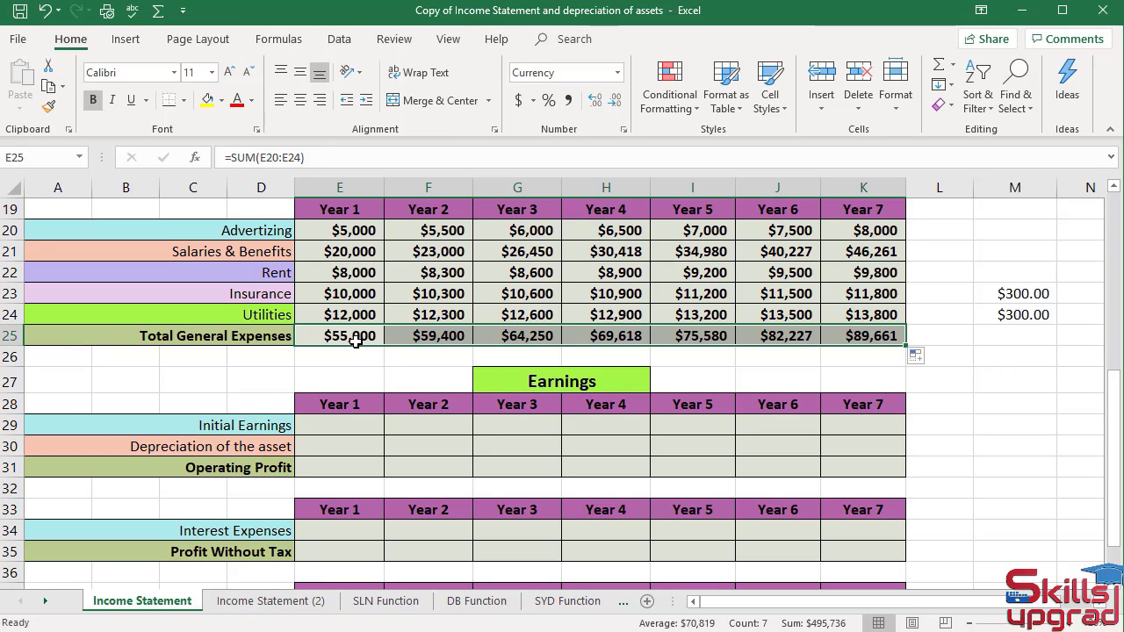
{"action": "scroll", "coordinate": [356, 343], "scroll_direction": "up", "scroll_amount": 2}
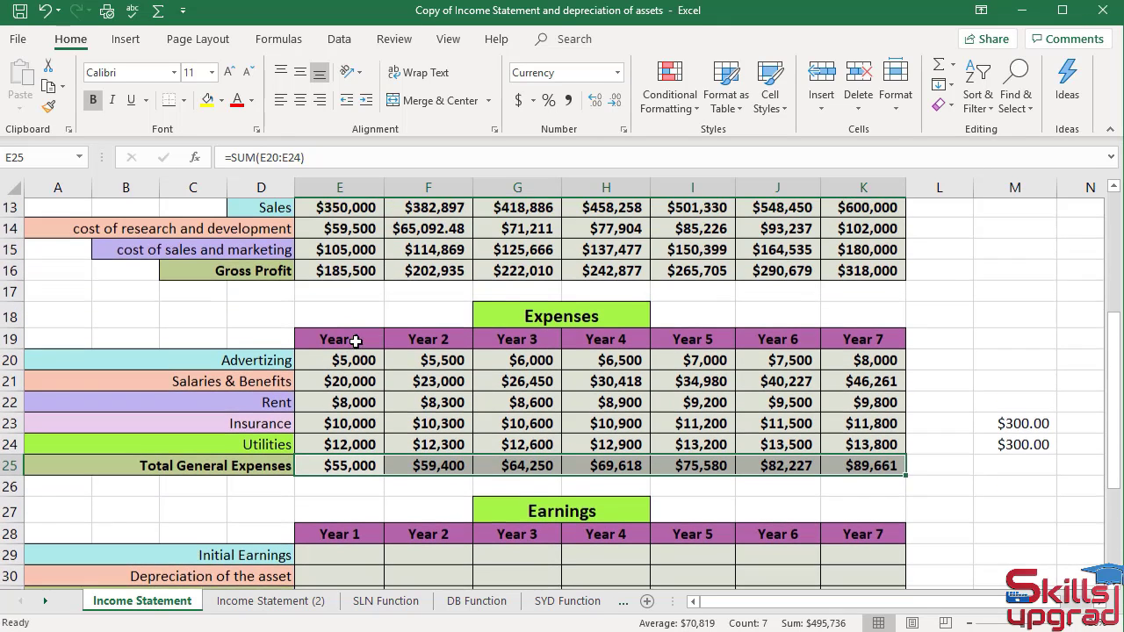
{"action": "scroll", "coordinate": [372, 380], "scroll_direction": "down", "scroll_amount": 1}
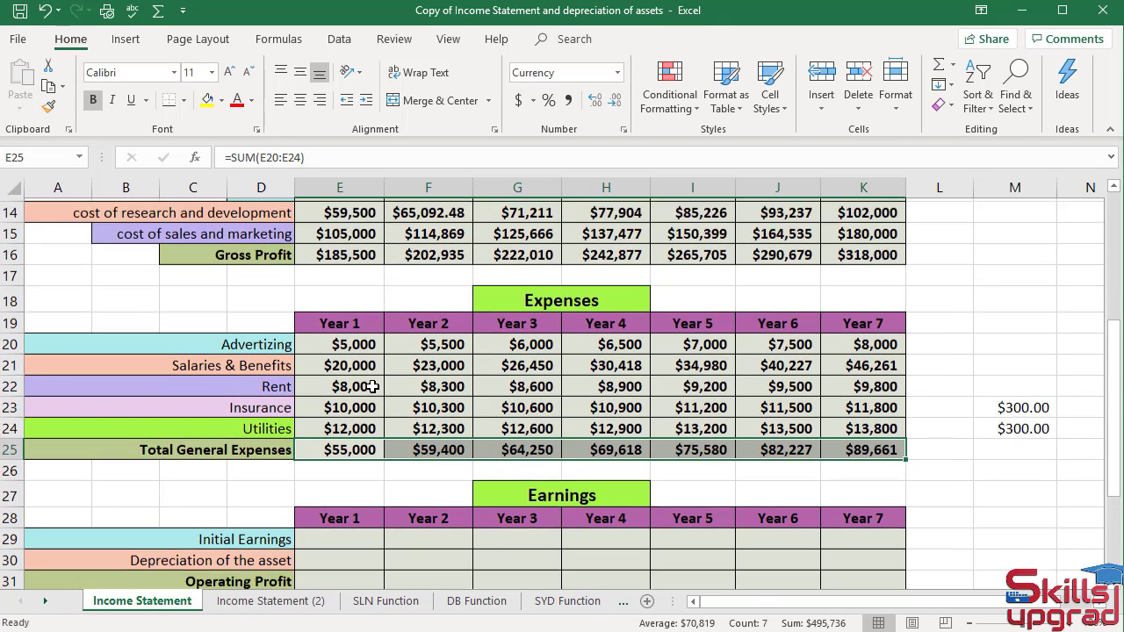
Enter =E16-E25 in Year 1 Initial Earnings, subtracting Total General Expenses from Gross Profit.
{"action": "left_click", "coordinate": [327, 495]}
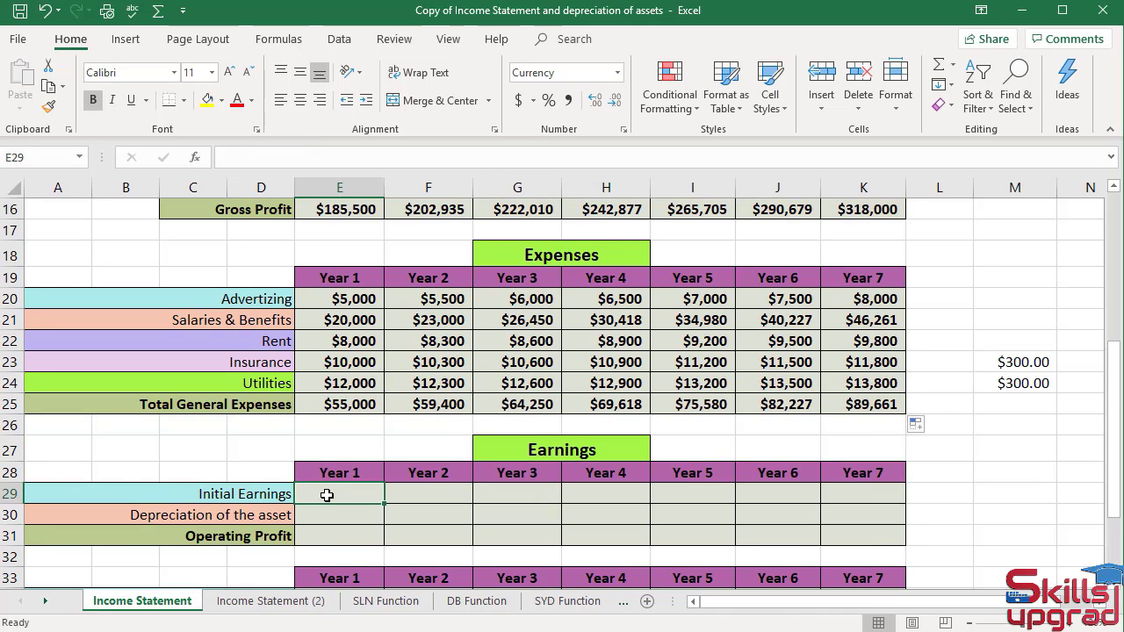
{"action": "type", "text": "="}
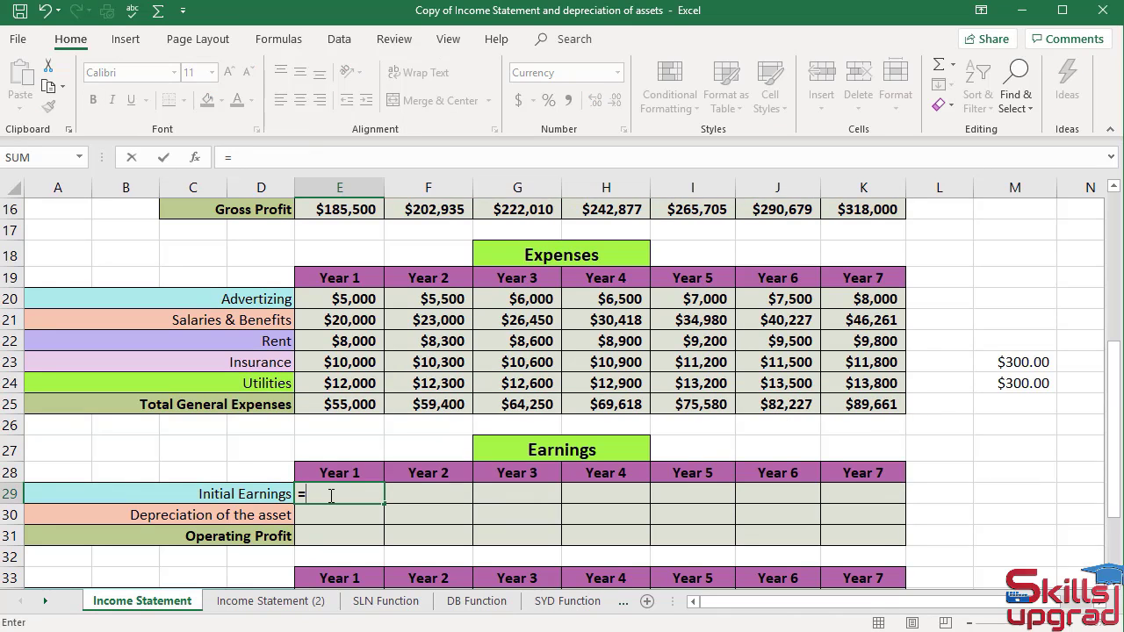
{"action": "scroll", "coordinate": [368, 320], "scroll_direction": "up", "scroll_amount": 1}
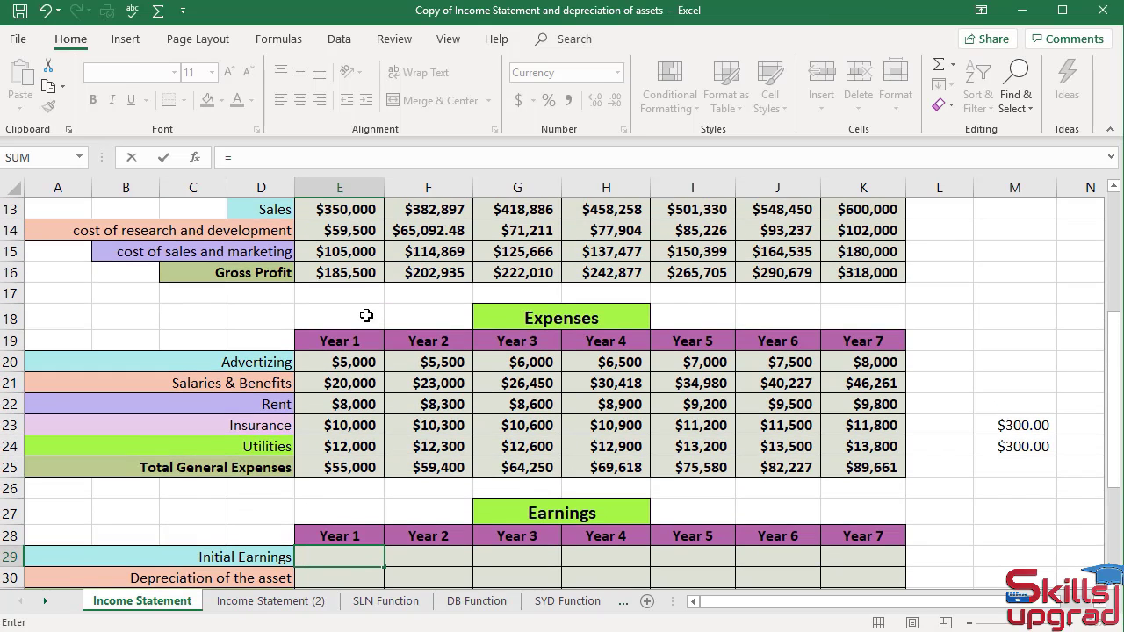
{"action": "left_click", "coordinate": [350, 274]}
{"action": "type", "text": "-"}
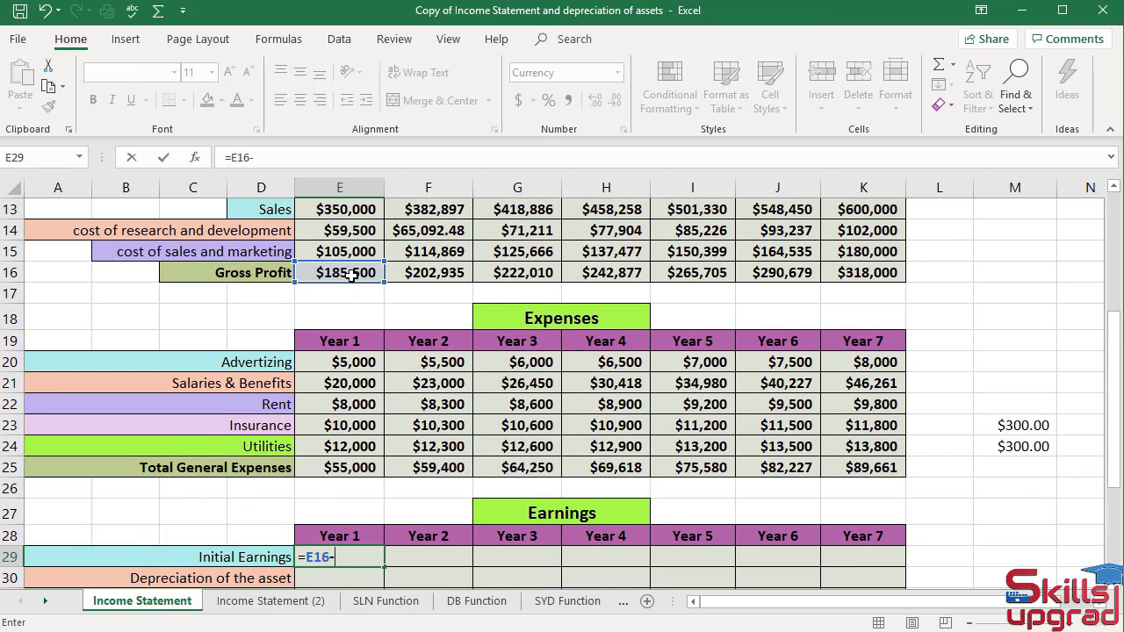
{"action": "left_click", "coordinate": [334, 468]}
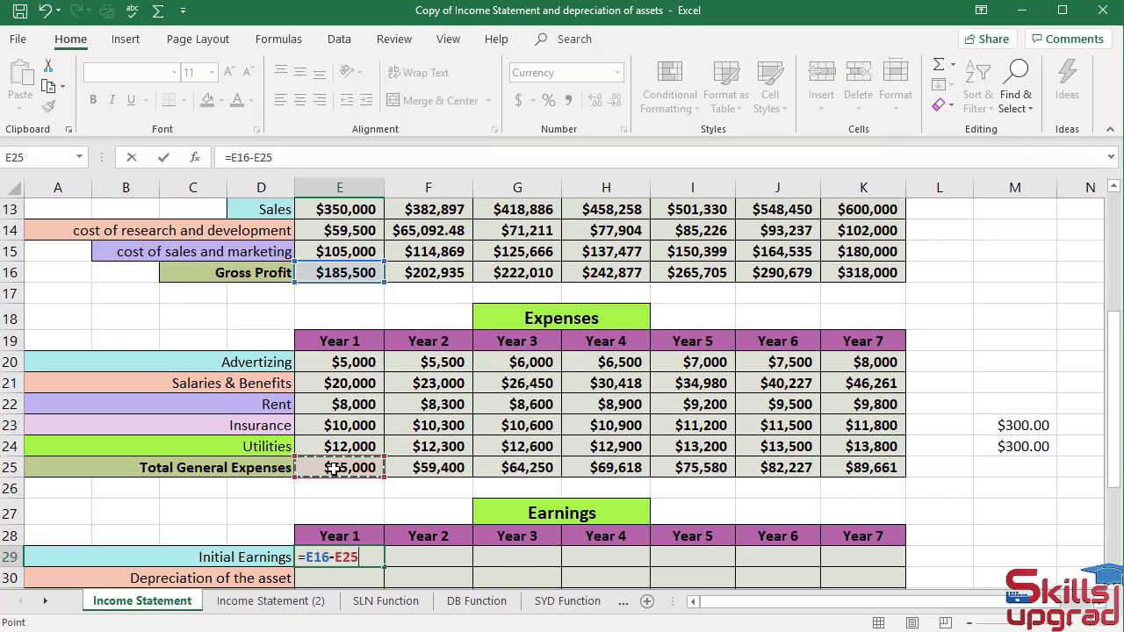
{"action": "key", "text": "Return"}
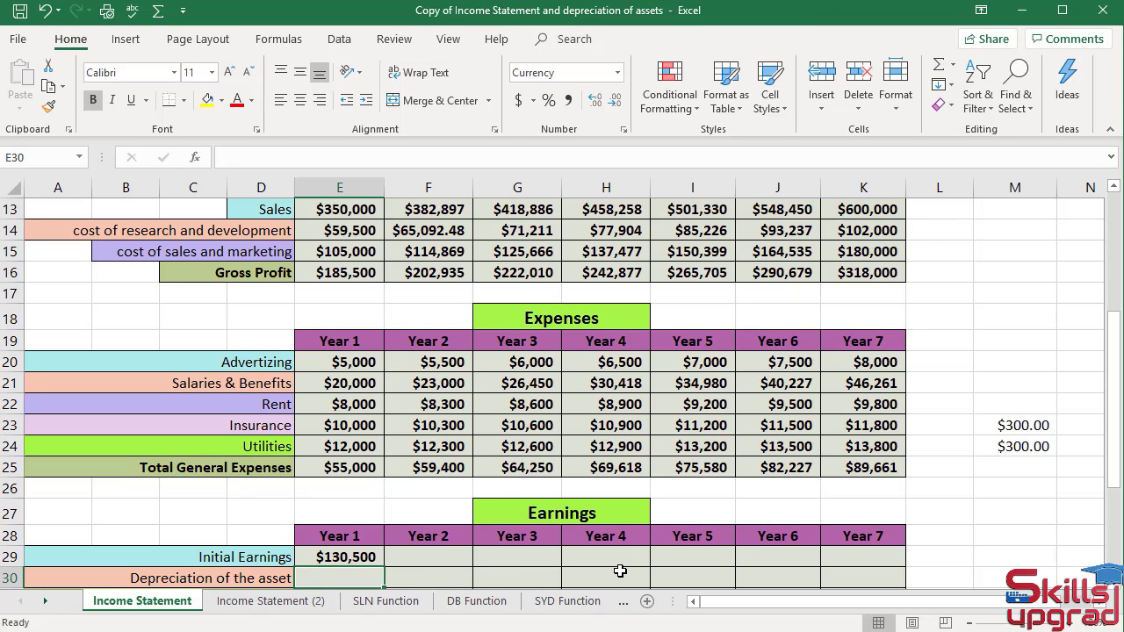
Fill the Initial Earnings formula across Year 2 through Year 7.
{"action": "left_click", "coordinate": [363, 557]}
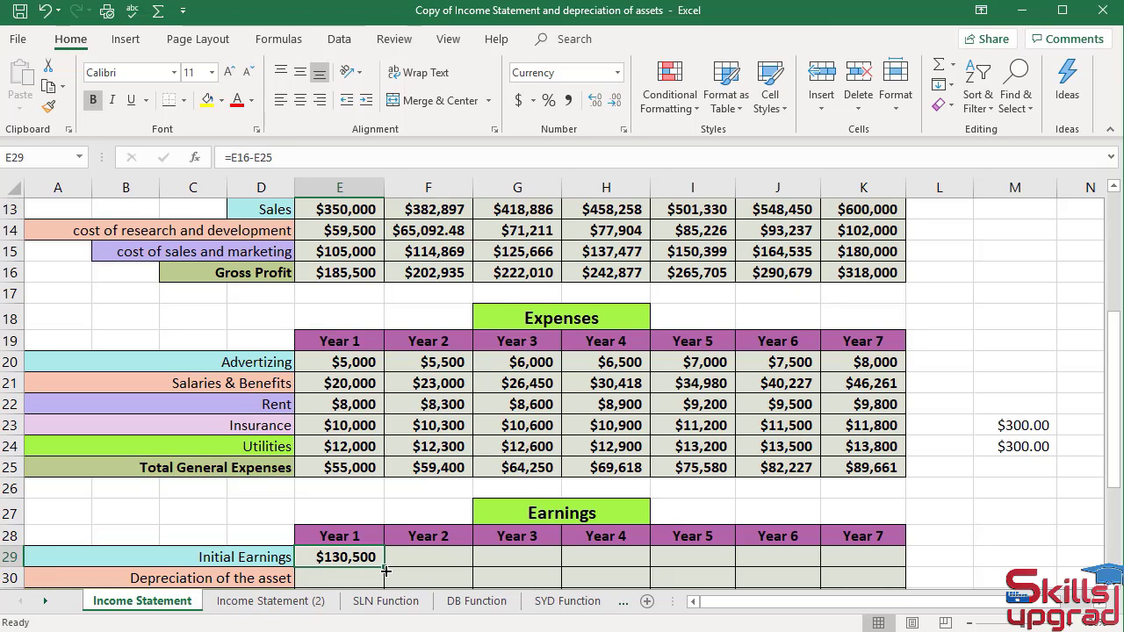
{"action": "left_click_drag", "start_coordinate": [384, 568], "coordinate": [889, 557]}
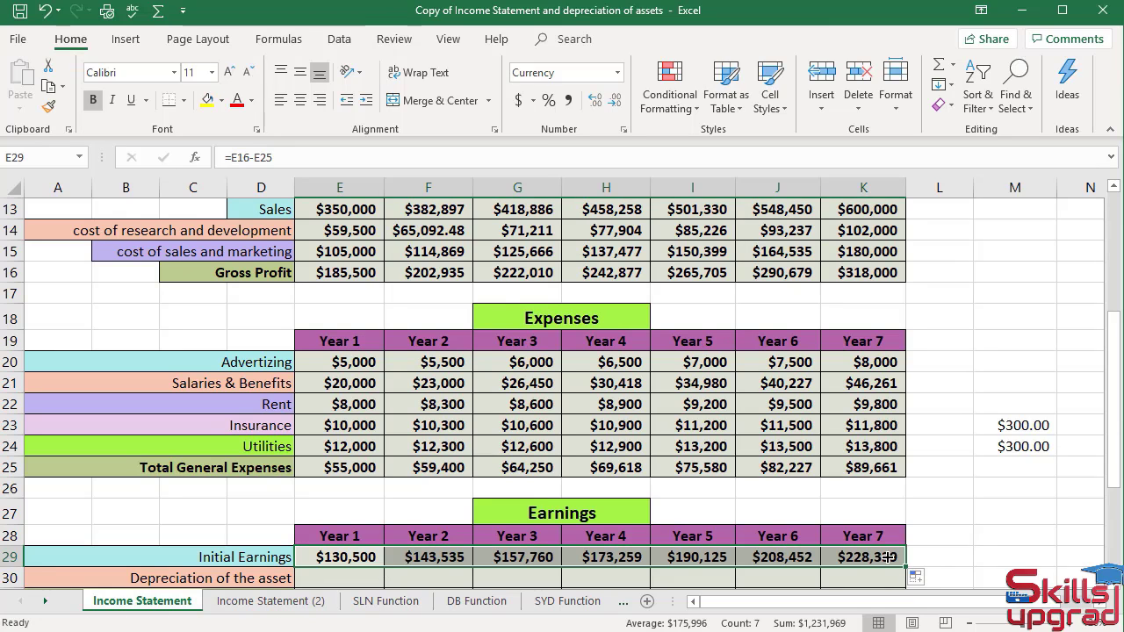